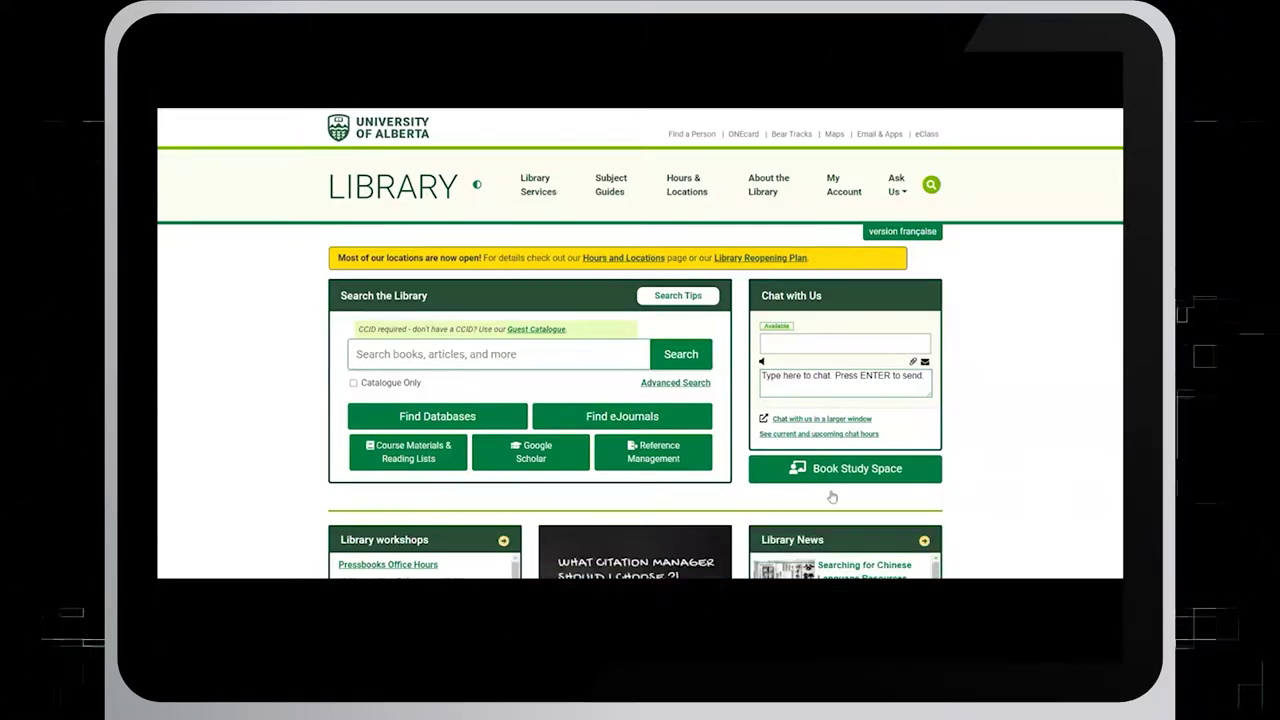
Go to the library's Find Databases page.
{"action": "left_click", "coordinate": [450, 416]}
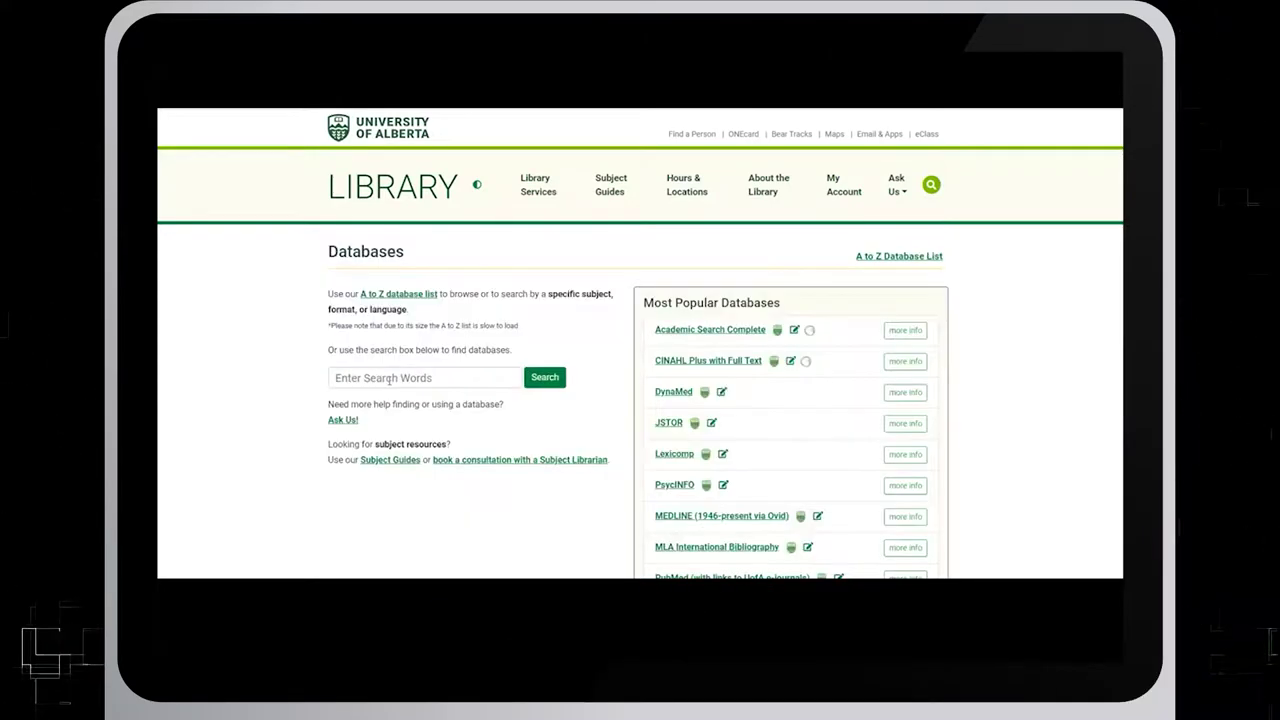
Search the database list for 'global financial data' and open the Global Financial Data entry.
{"action": "left_click", "coordinate": [390, 378]}
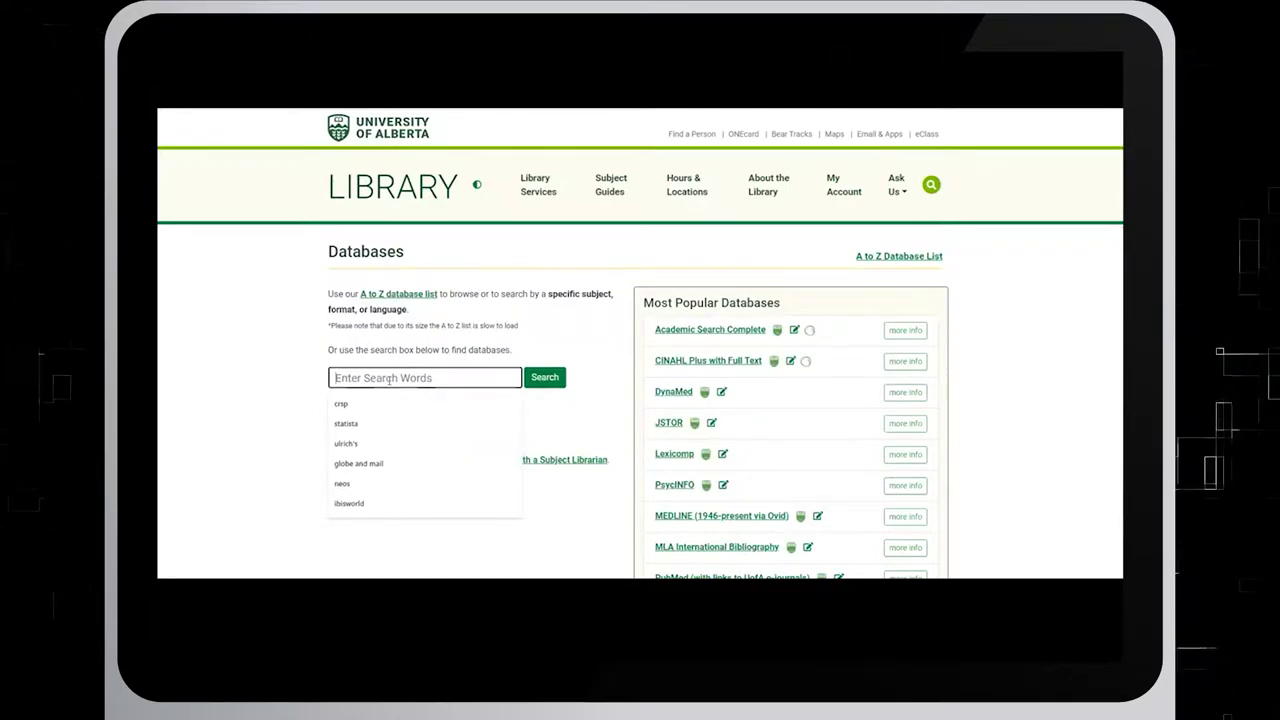
{"action": "type", "text": "global financ"}
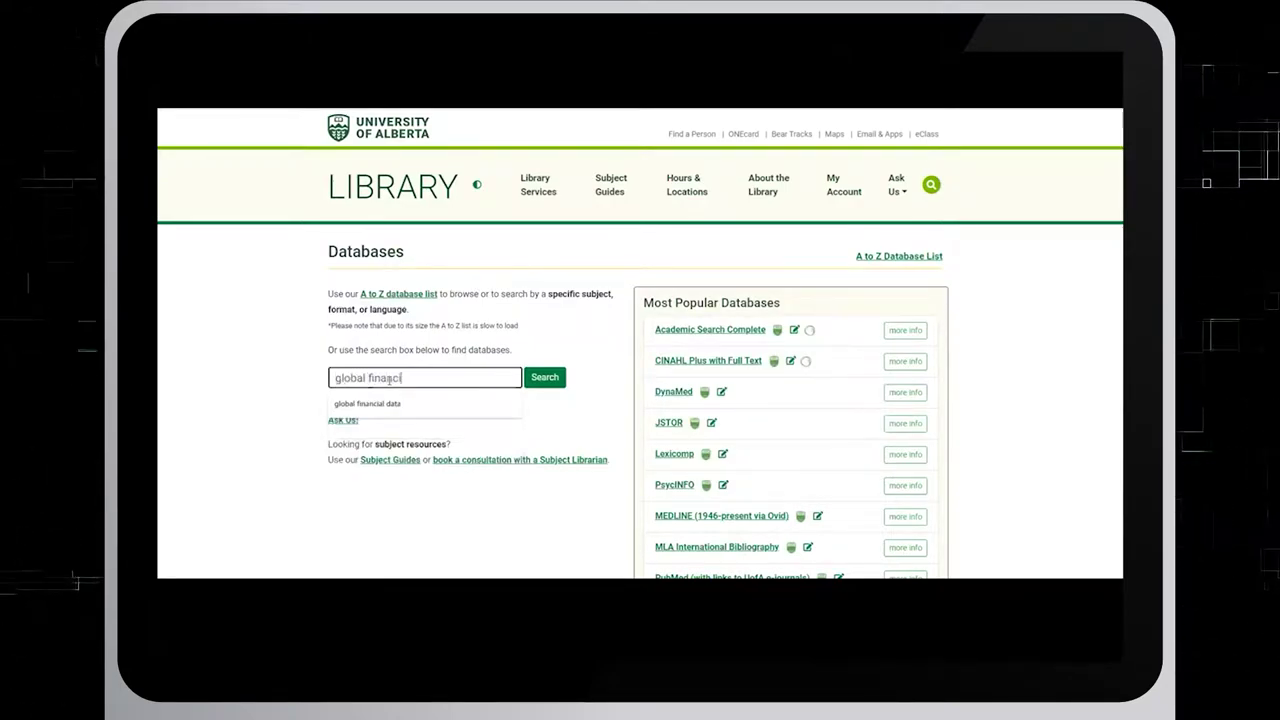
{"action": "type", "text": "ial d"}
{"action": "left_click", "coordinate": [367, 403]}
{"action": "left_click", "coordinate": [545, 385]}
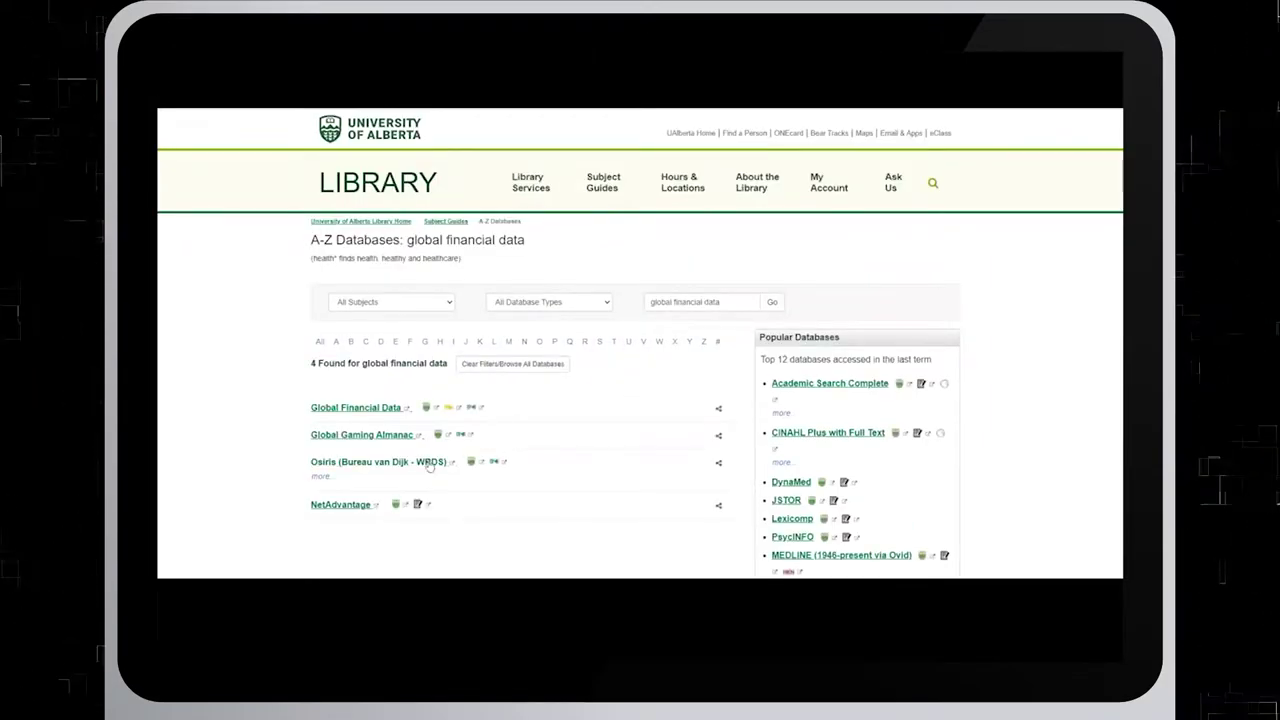
{"action": "left_click", "coordinate": [355, 407]}
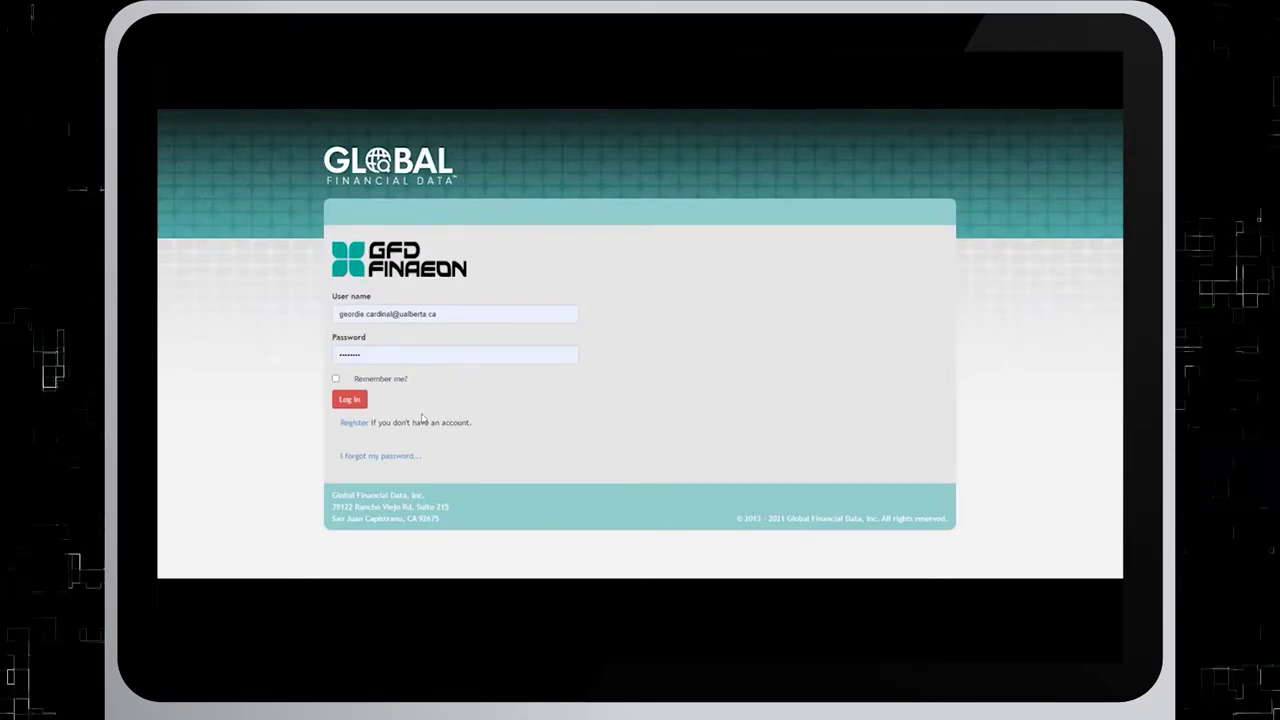
Sign in to GFD Finaeon with the filled-in username and password.
{"action": "left_click", "coordinate": [351, 401]}
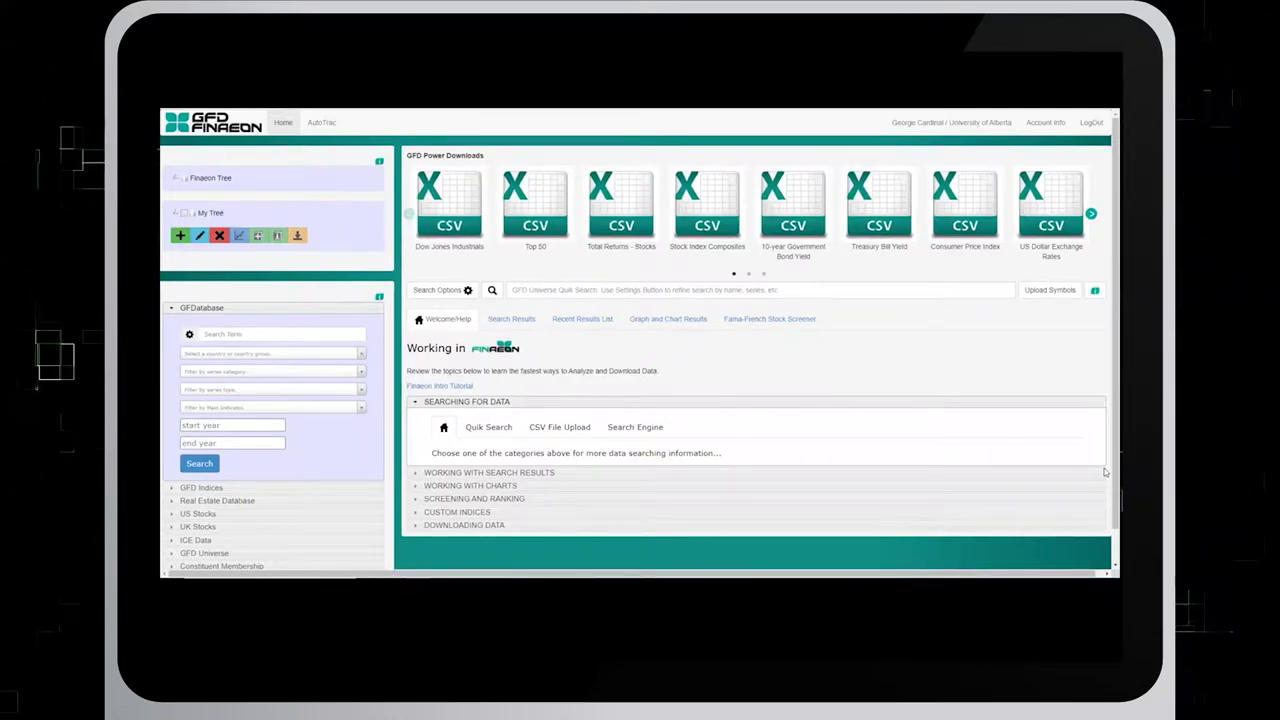
Set the GFDatabase series category filter to Exchange Rate.
{"action": "left_click", "coordinate": [361, 374]}
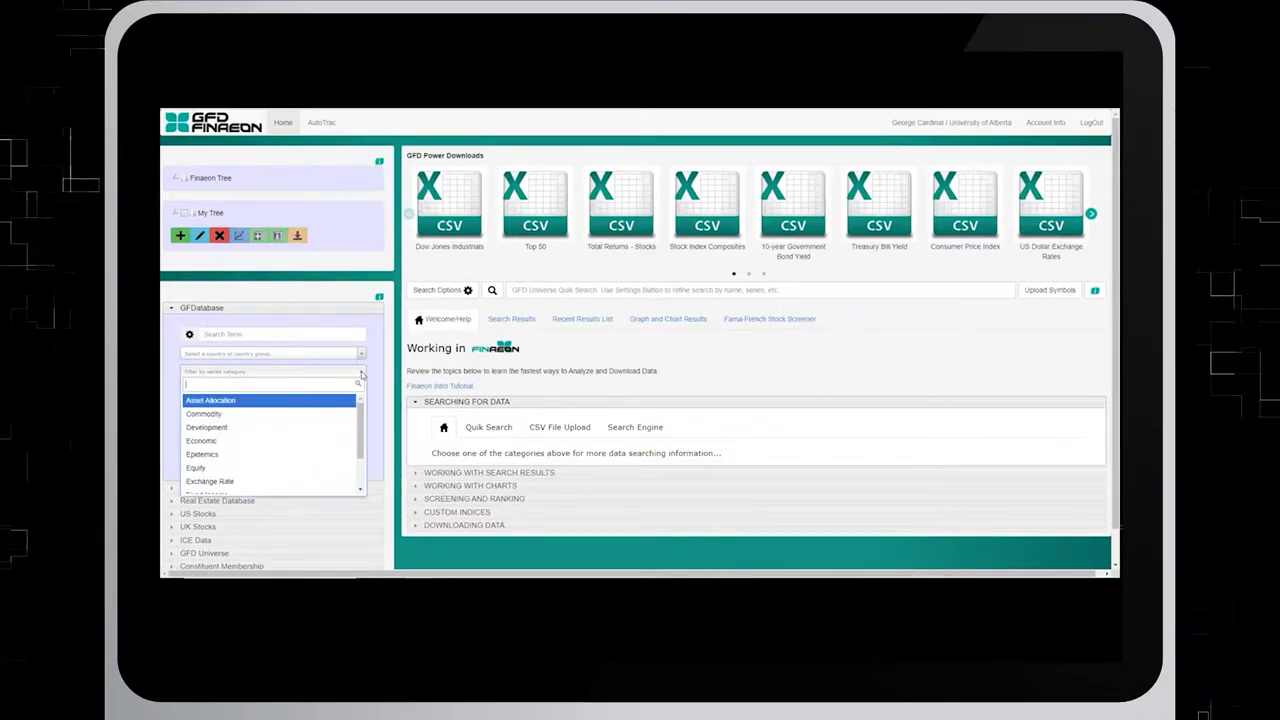
{"action": "left_click", "coordinate": [311, 483]}
Run the Exchange Rate search and tick the USDCAD Canada Dollar per US Dollar series.
{"action": "left_click", "coordinate": [205, 466]}
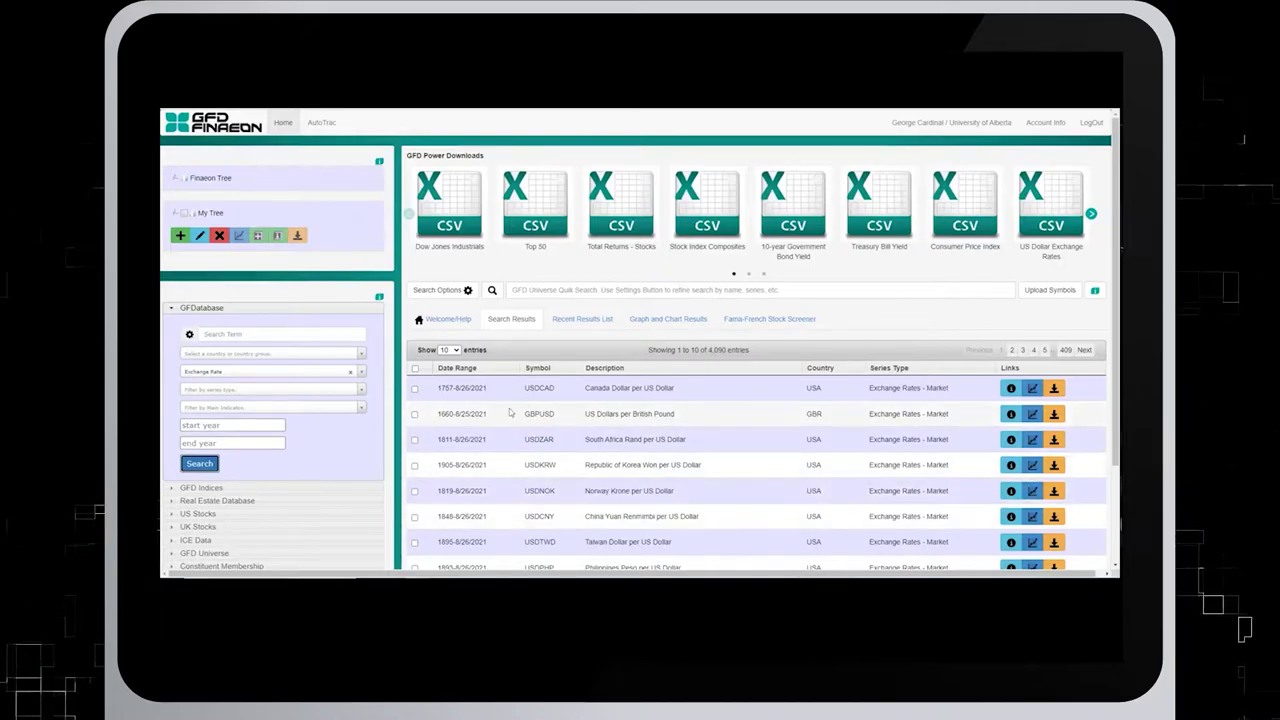
{"action": "left_click", "coordinate": [415, 389]}
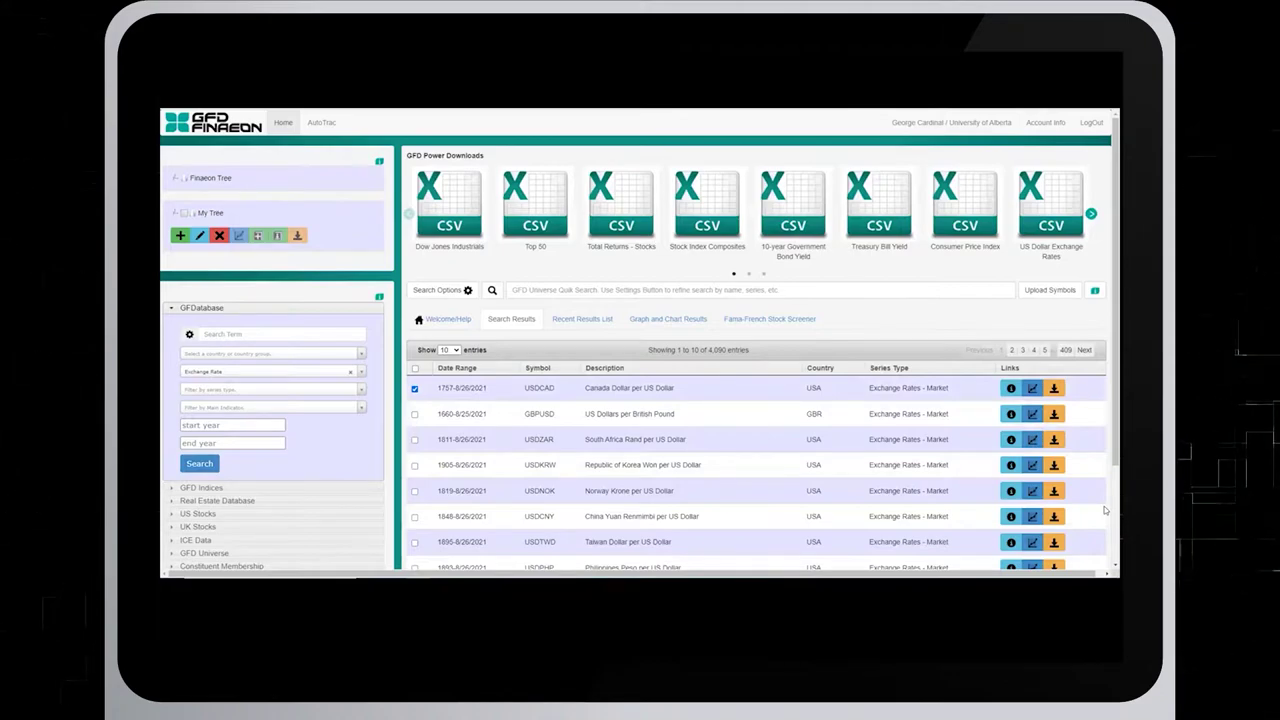
Tick then untick GBPUSD, keeping only USDCAD selected, and start its download.
{"action": "left_click", "coordinate": [415, 414]}
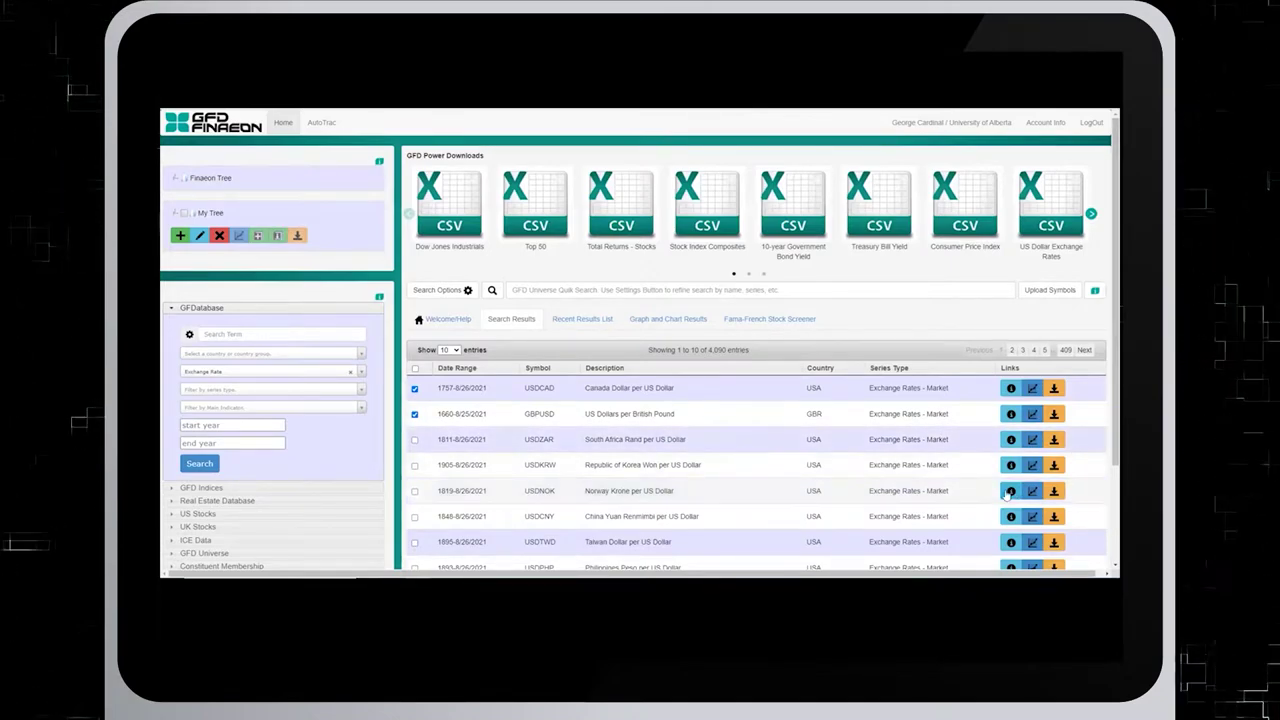
{"action": "scroll", "coordinate": [1105, 459], "scroll_direction": "down", "scroll_amount": 2}
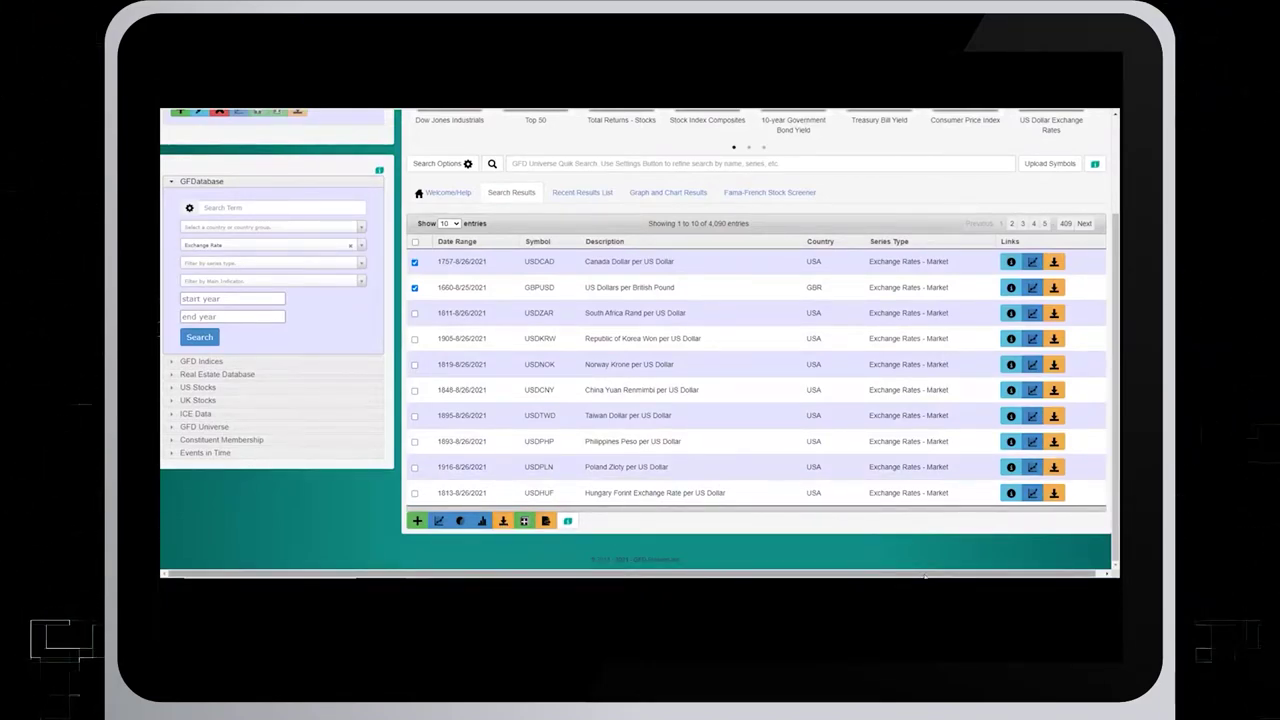
{"action": "scroll", "coordinate": [700, 450], "scroll_direction": "up", "scroll_amount": 2}
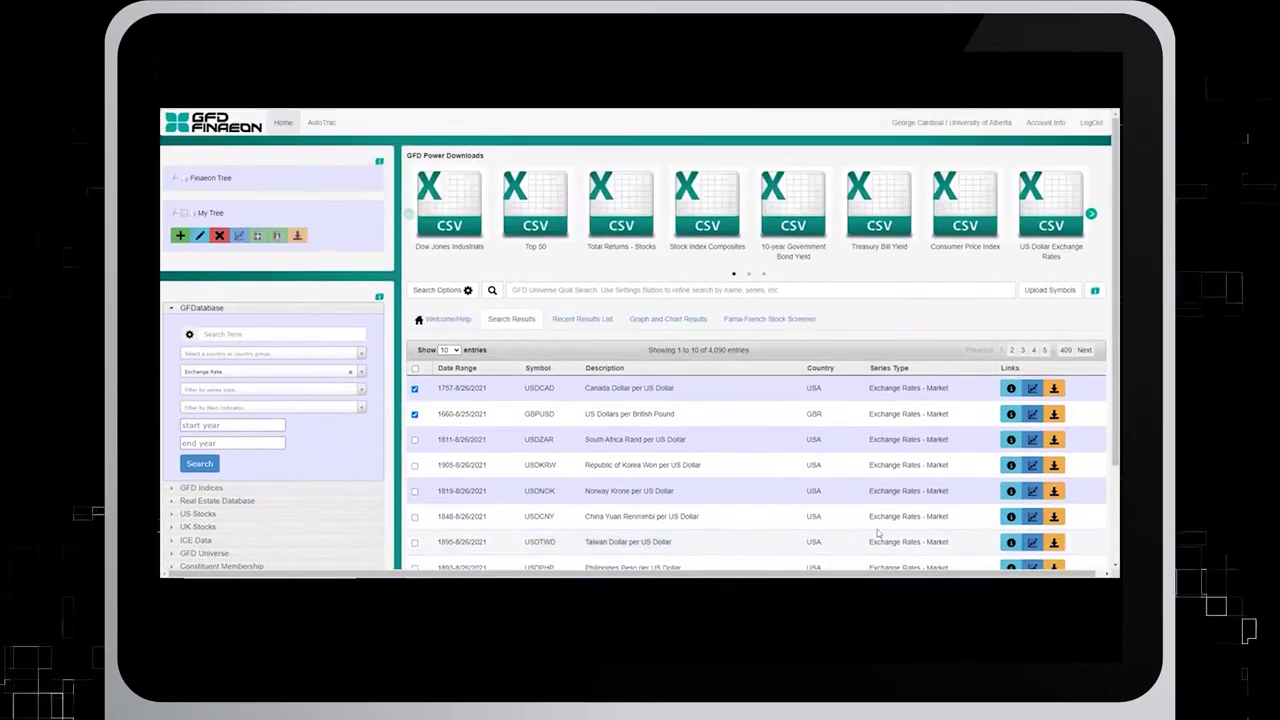
{"action": "left_click", "coordinate": [414, 414]}
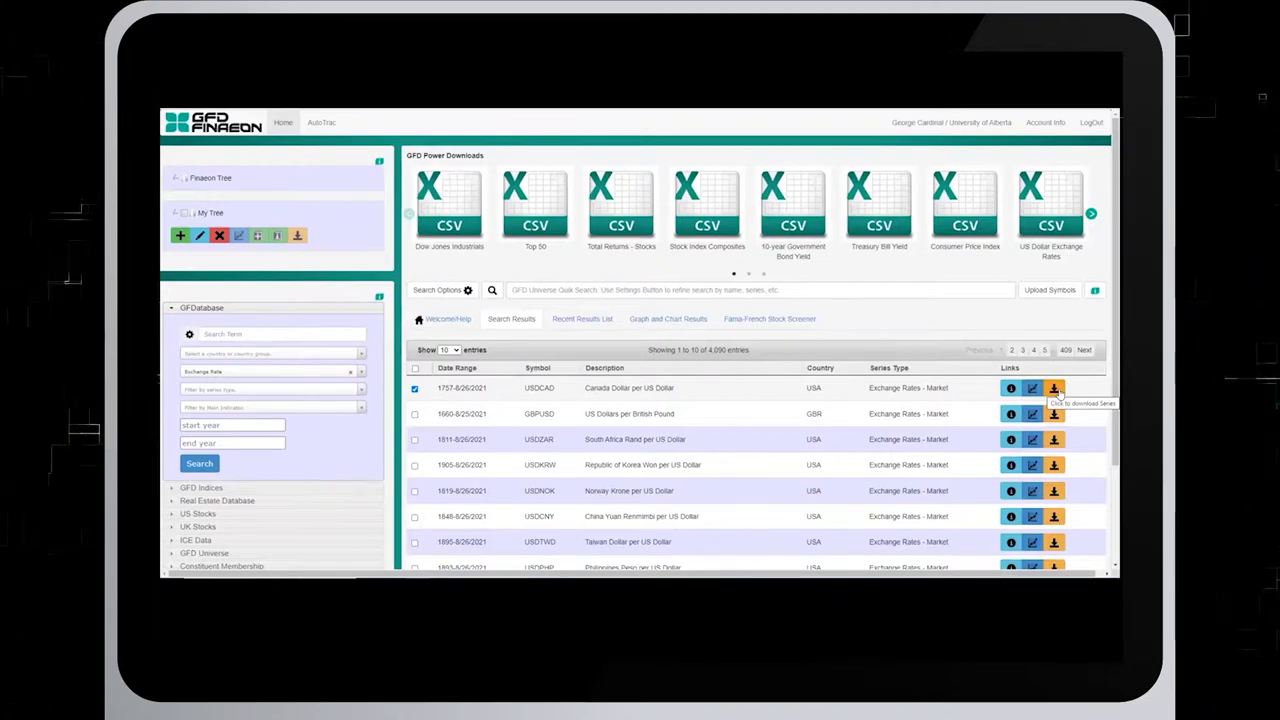
{"action": "left_click", "coordinate": [1056, 389]}
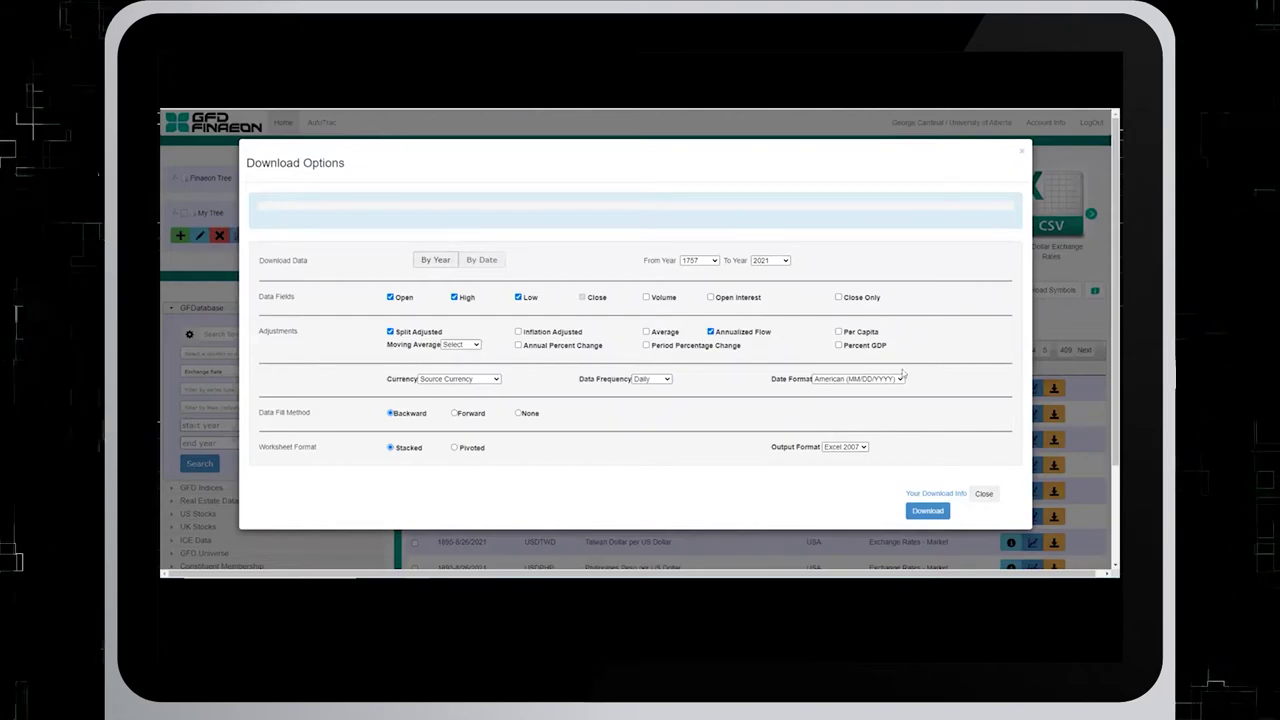
Set the USDCAD From Year to 2000, then switch the range to exact dates.
{"action": "left_click", "coordinate": [704, 261]}
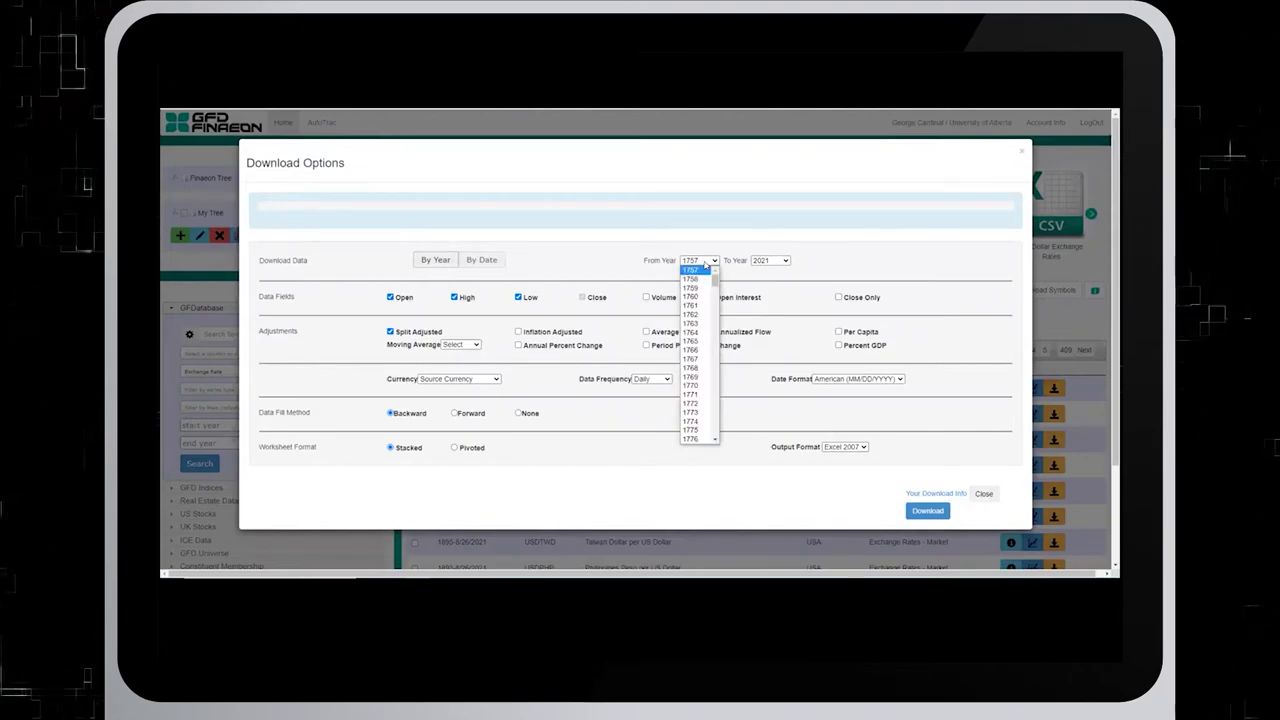
{"action": "type", "text": "2000"}
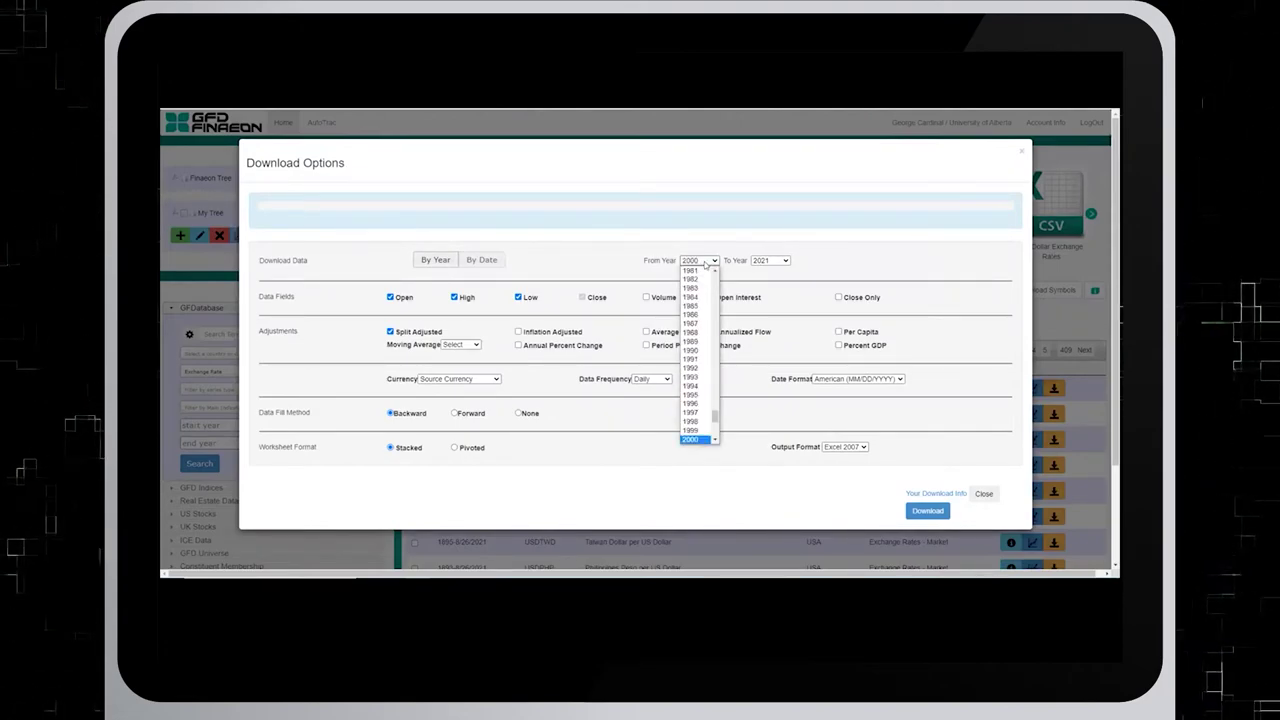
{"action": "key", "text": "Return"}
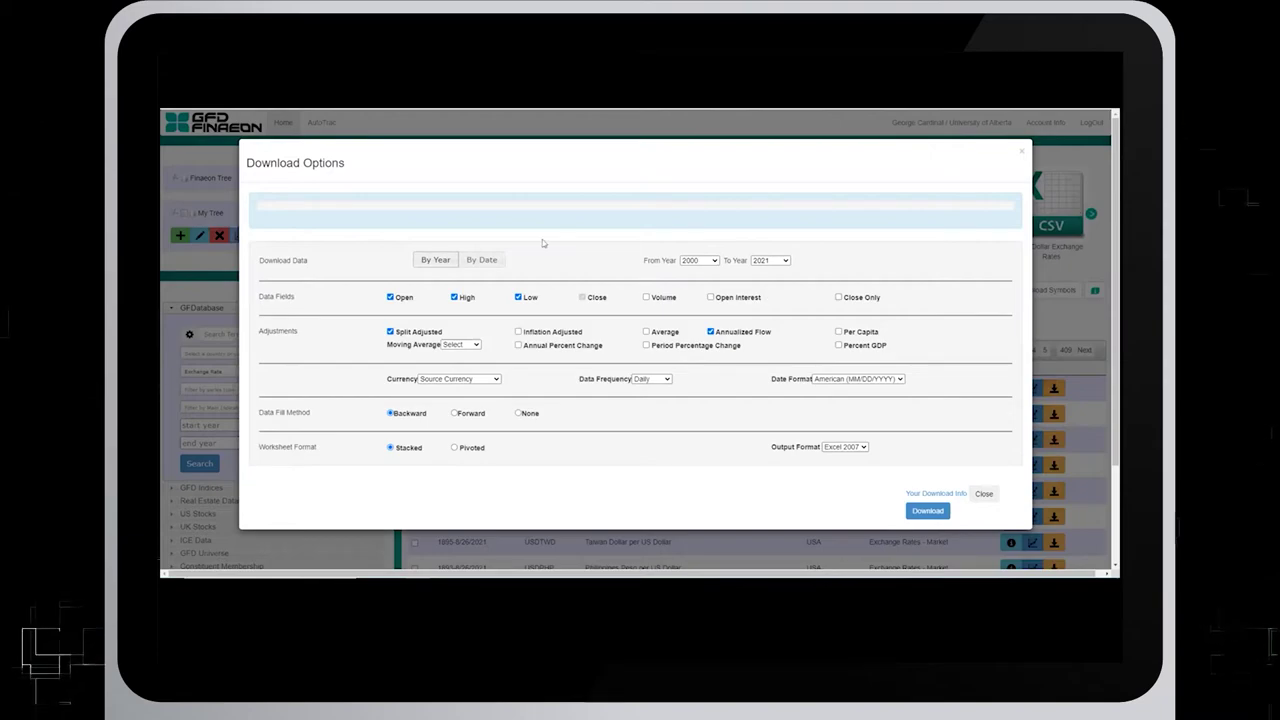
{"action": "left_click", "coordinate": [484, 260]}
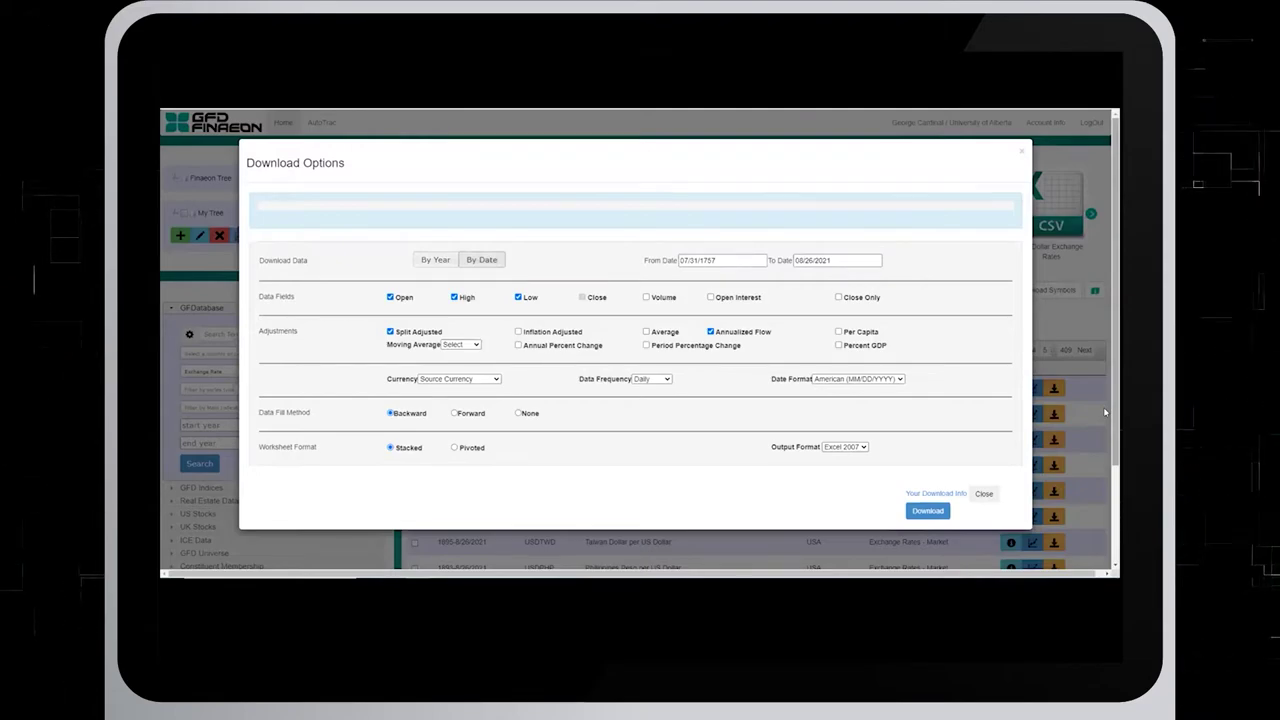
Enter 08/26/2006 as the From Date, keeping the To Date at 08/26/2021.
{"action": "type", "text": "08"}
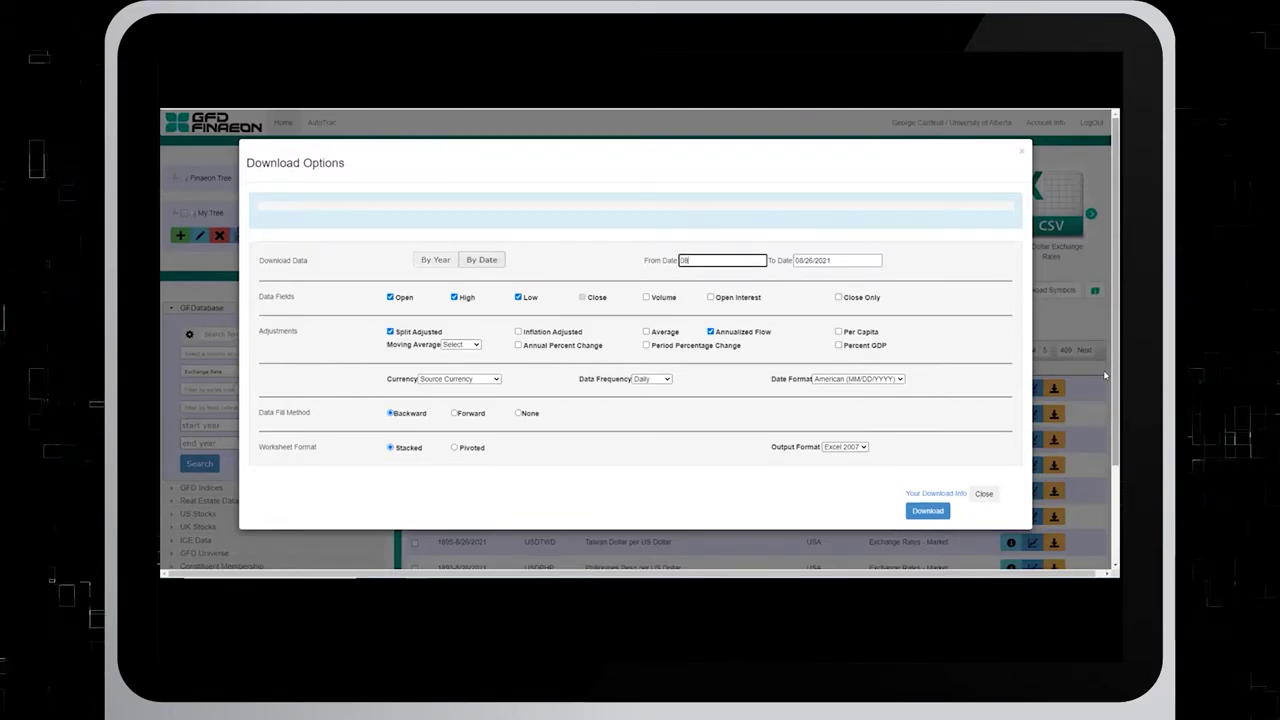
{"action": "type", "text": "/"}
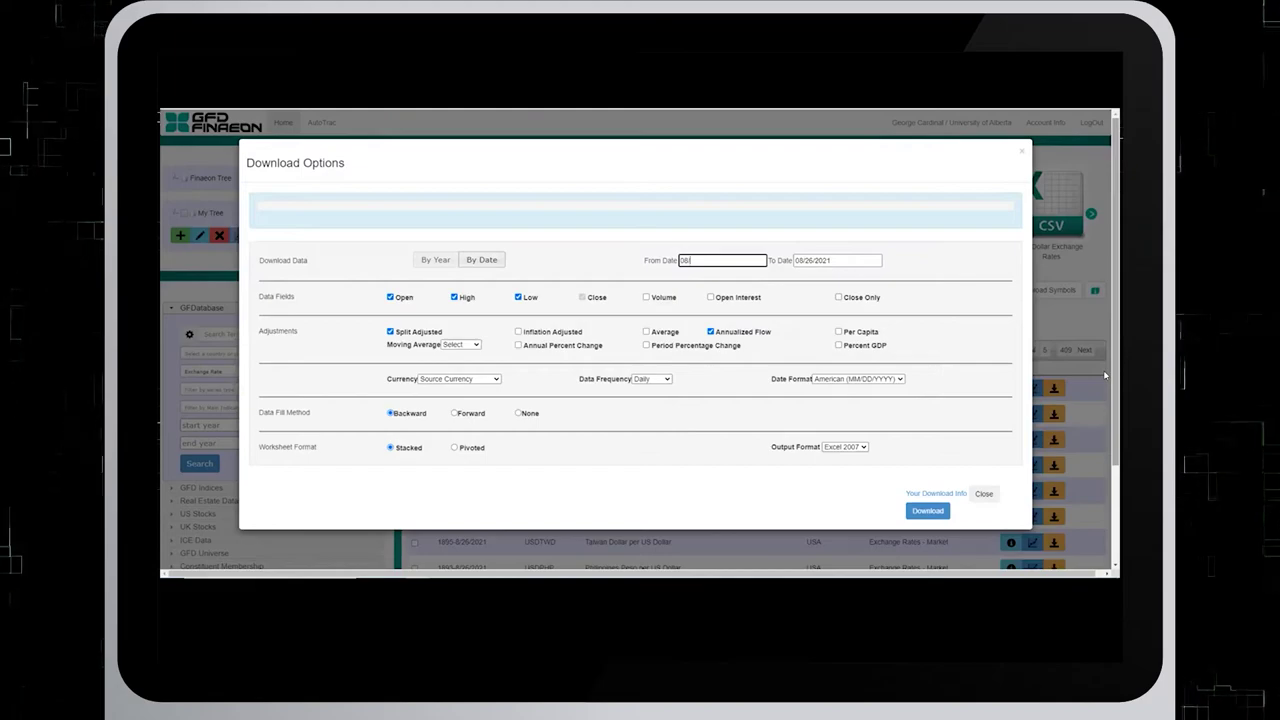
{"action": "type", "text": "26"}
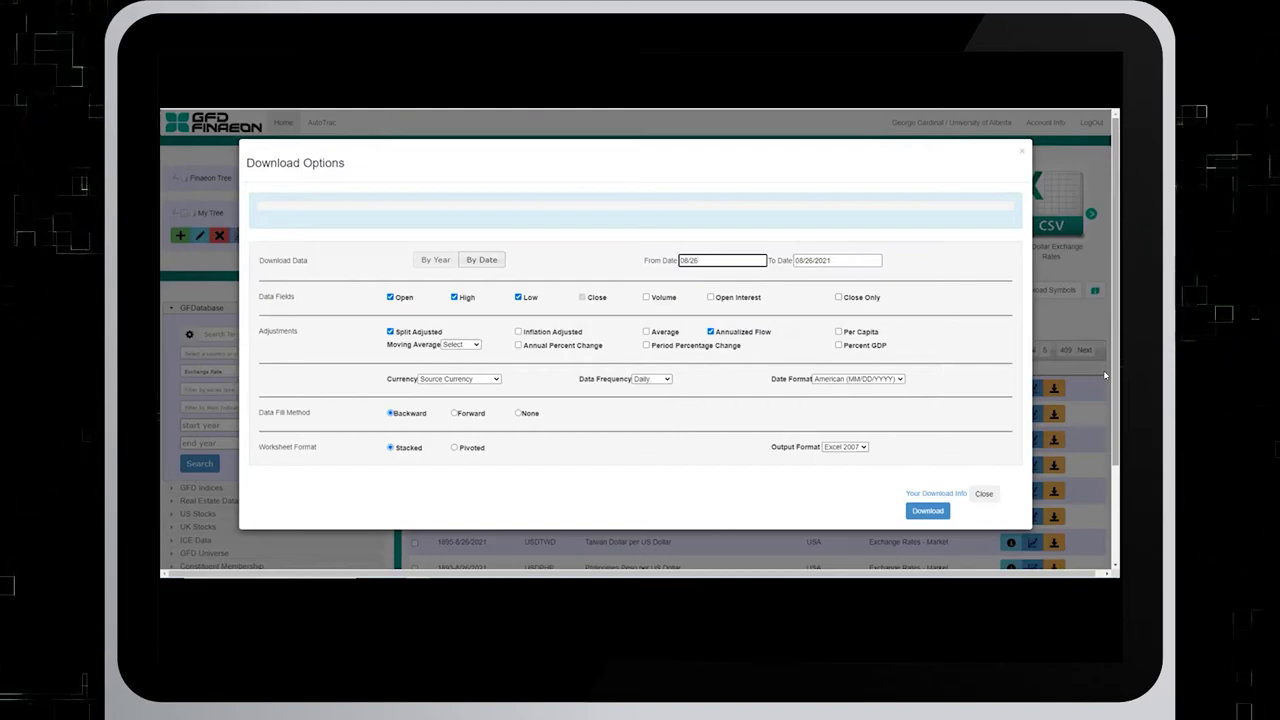
{"action": "type", "text": "/2006"}
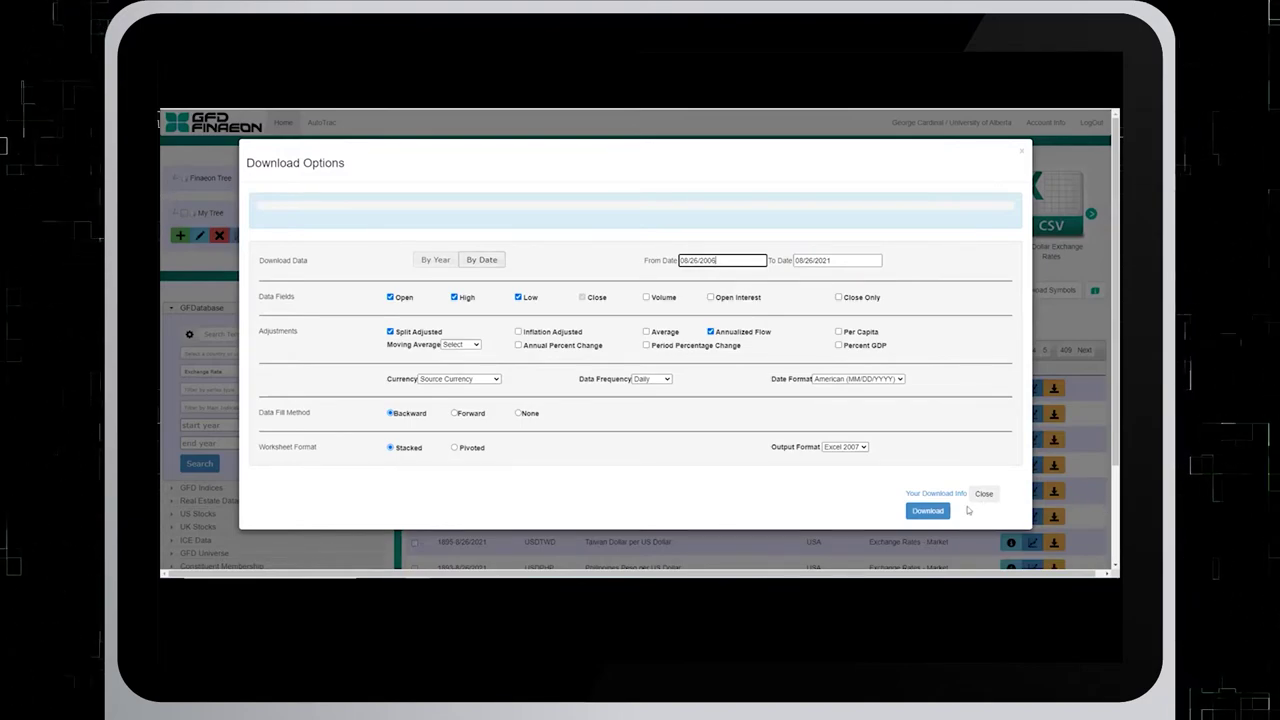
{"action": "left_click", "coordinate": [671, 381]}
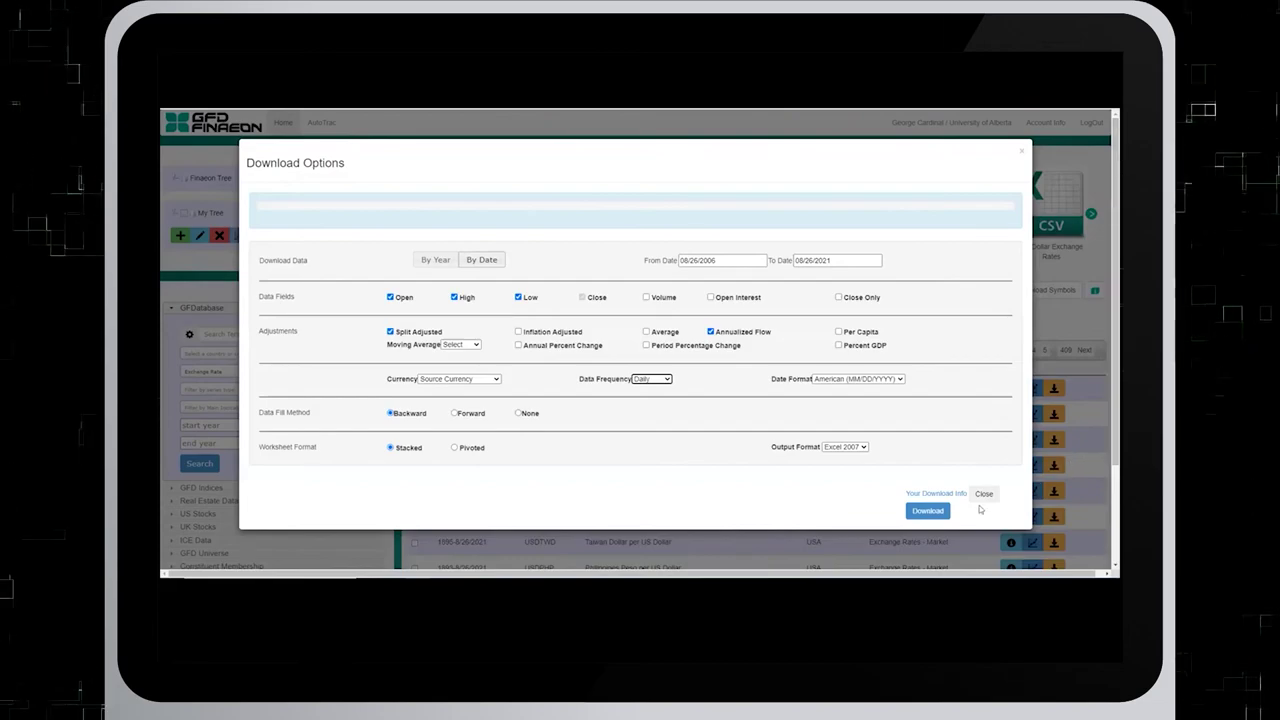
Download the daily USDCAD data as an Excel file.
{"action": "left_click", "coordinate": [930, 511]}
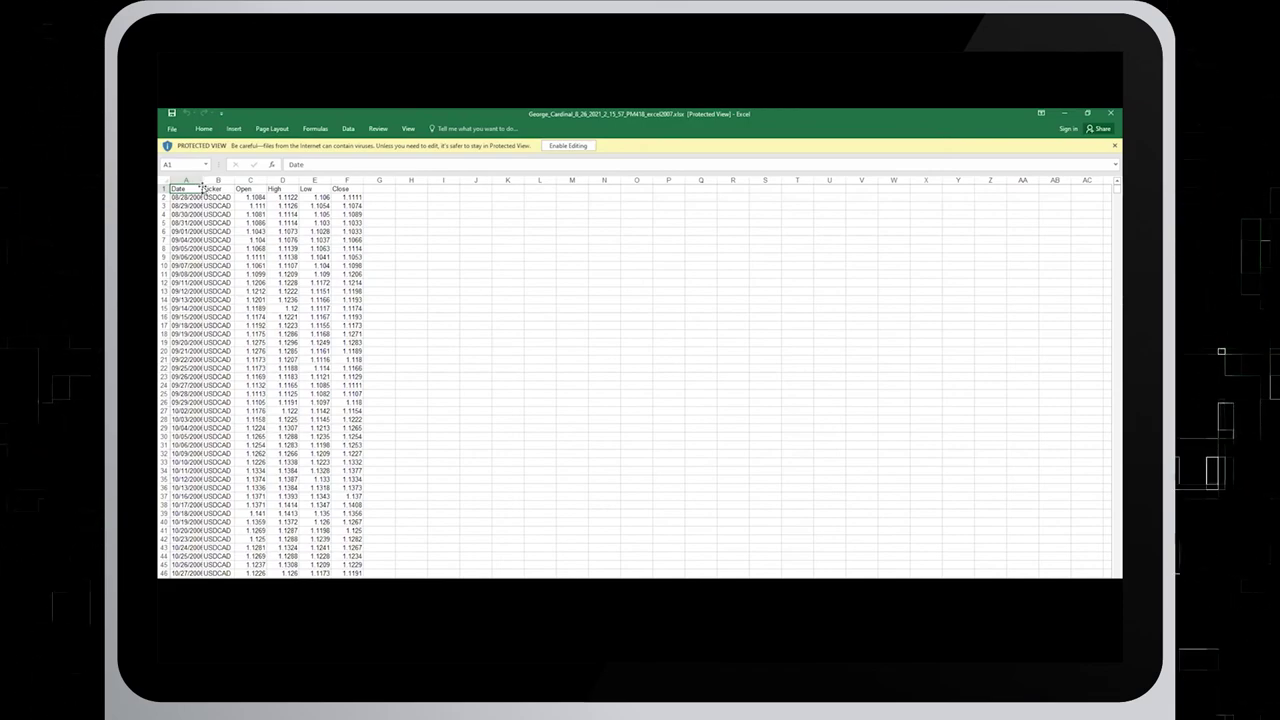
Widen the USDCAD sheet's columns A–F so dates like 08/28/2006 show fully.
{"action": "left_click_drag", "start_coordinate": [225, 182], "coordinate": [226, 182]}
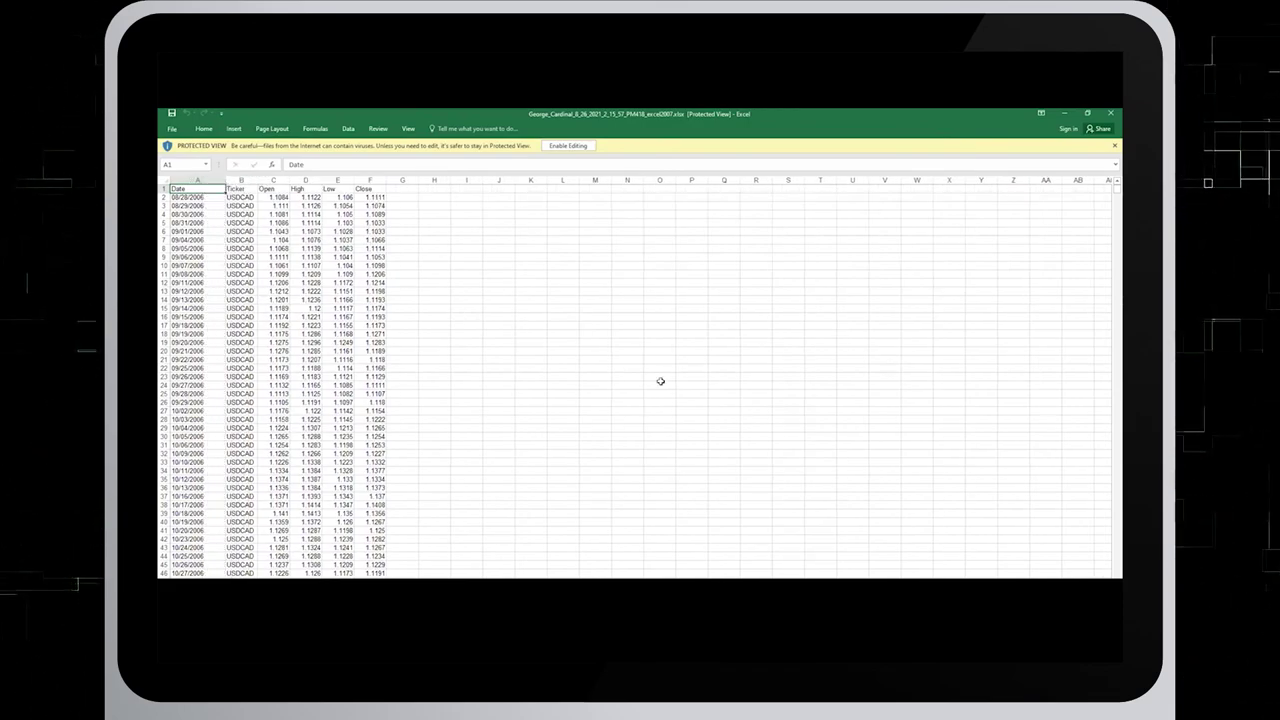